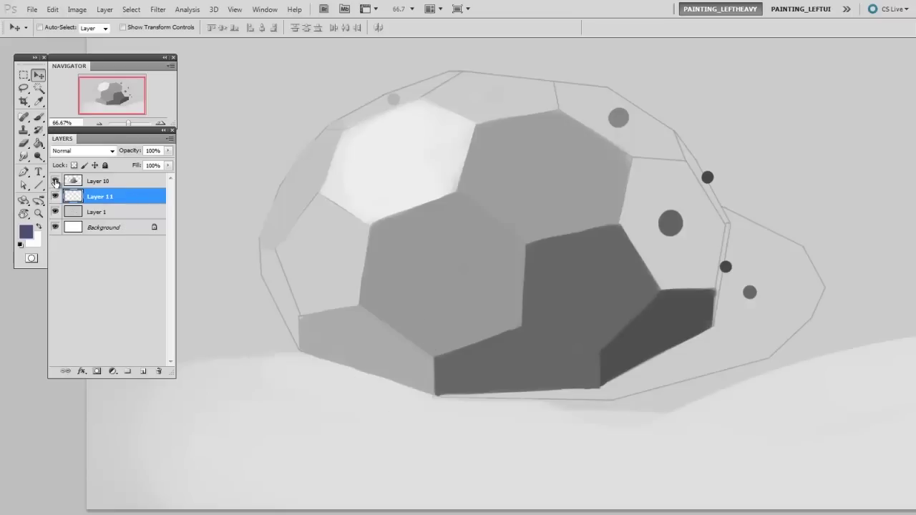
# - Choose the 176 px hard round brush and sample the mid-grey of the dot on the dome's upper-right panel
pyautogui.click(55, 181)
pyautogui.click(56, 181)
pyautogui.press('b')
pyautogui.rightClick(558, 303)
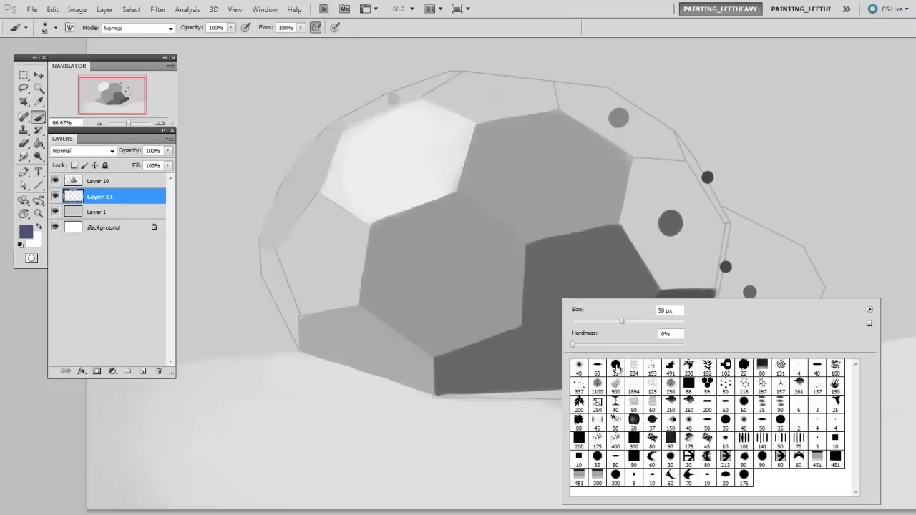
pyautogui.click(742, 477)
pyautogui.click(567, 237)
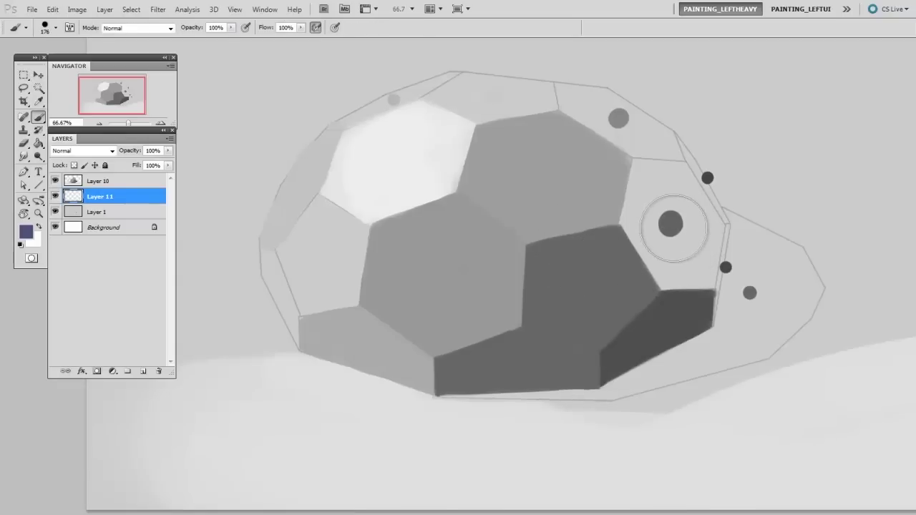
pyautogui.keyDown('alt'); pyautogui.click(620, 118); pyautogui.keyUp('alt')
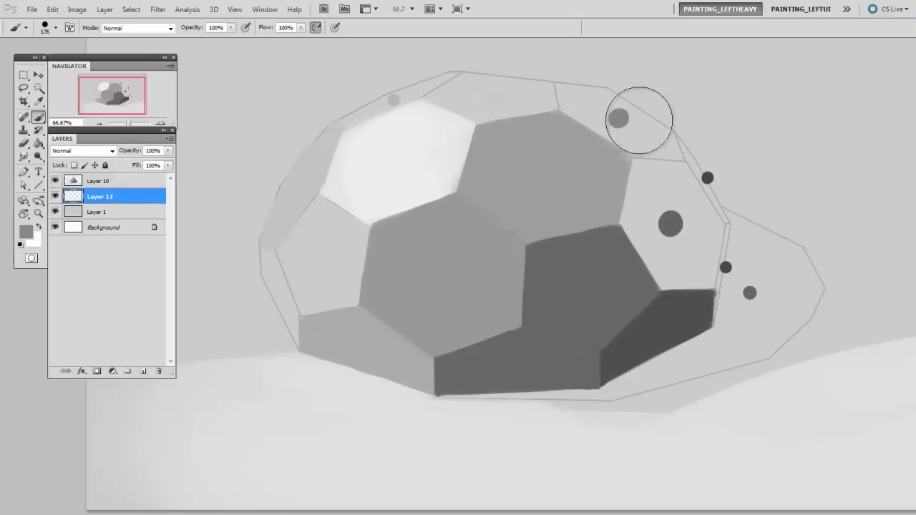
# - Paint the dome's upper-right panel with the sampled grey on Layer 11, behind the finished panels
pyautogui.moveTo(695, 118)
pyautogui.mouseDown()
pyautogui.moveTo(605, 158)
pyautogui.moveTo(561, 203)
pyautogui.mouseUp()
pyautogui.press('[')
pyautogui.press('[')
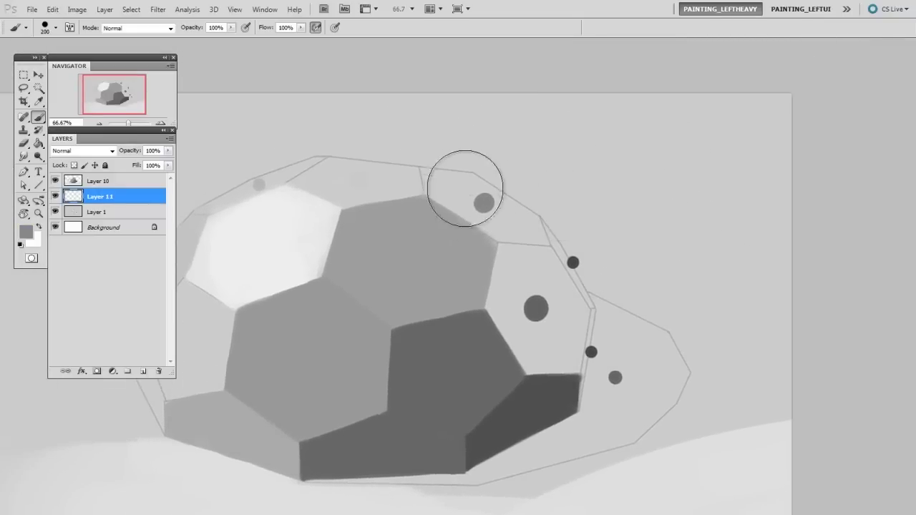
pyautogui.moveTo(448, 237)
pyautogui.mouseDown()
pyautogui.moveTo(451, 193)
pyautogui.moveTo(481, 215)
pyautogui.mouseUp()
pyautogui.press(']')
pyautogui.press(']')
pyautogui.moveTo(485, 175)
pyautogui.mouseDown()
pyautogui.moveTo(468, 198)
pyautogui.moveTo(484, 205)
pyautogui.moveTo(470, 192)
pyautogui.moveTo(507, 180)
pyautogui.moveTo(480, 210)
pyautogui.moveTo(507, 214)
pyautogui.moveTo(510, 190)
pyautogui.moveTo(435, 167)
pyautogui.moveTo(433, 176)
pyautogui.mouseUp()
# - Erase the grey that spills over the lower edge of the dome's upper-right panel
pyautogui.press('[')
pyautogui.press('[')
pyautogui.press('e')
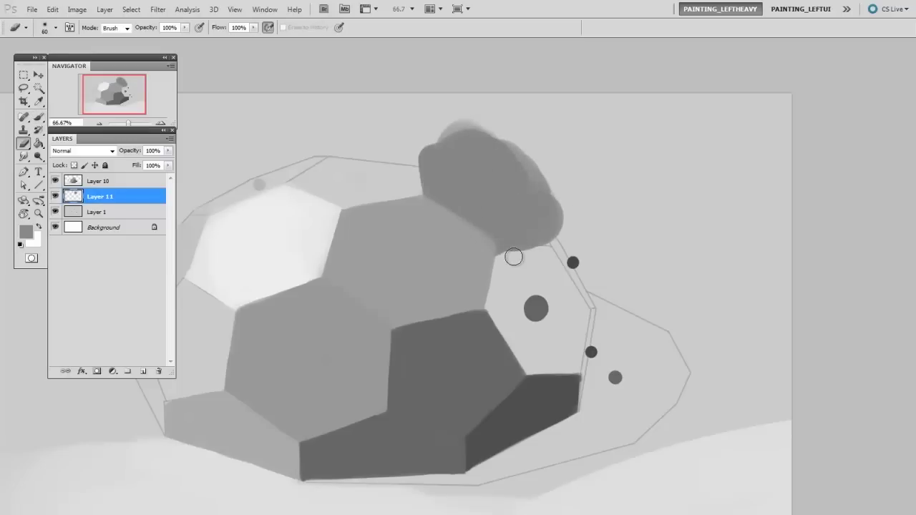
pyautogui.moveTo(513, 255)
pyautogui.mouseDown()
pyautogui.moveTo(571, 249)
pyautogui.moveTo(518, 245)
pyautogui.mouseUp()
# - Erase the grey outside the sketched outline along the upper-right panel's top and right edges
pyautogui.press('[')
pyautogui.press('[')
pyautogui.rightClick(555, 219)
pyautogui.click(525, 269)
pyautogui.rightClick(534, 204)
pyautogui.click(586, 272)
pyautogui.click(508, 269)
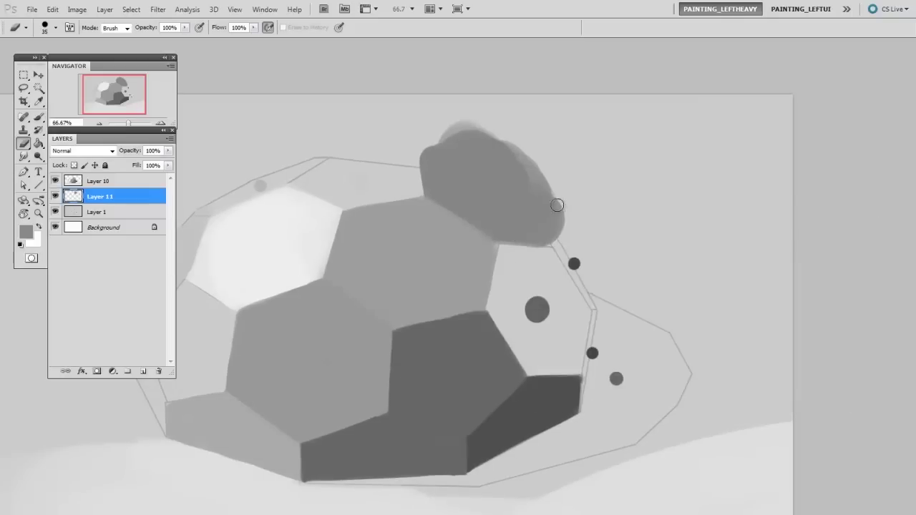
pyautogui.moveTo(559, 186); pyautogui.dragTo(558, 177)
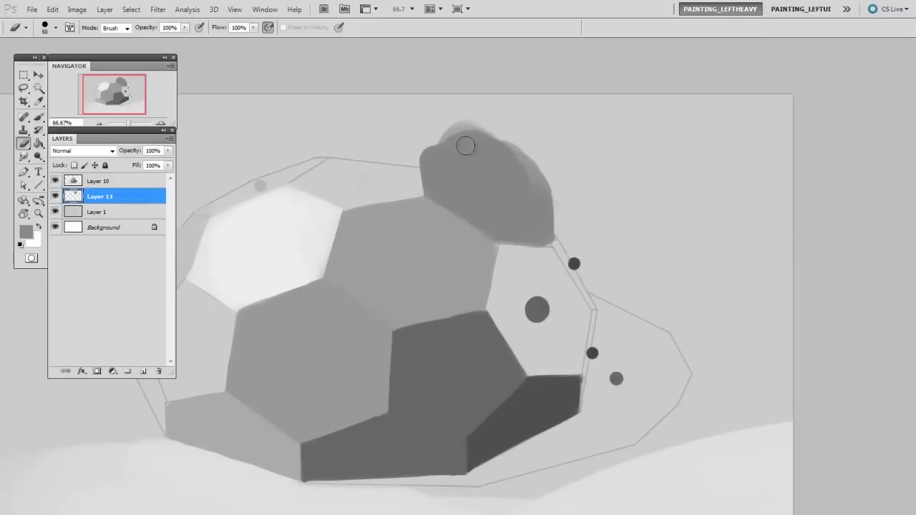
pyautogui.moveTo(458, 122)
pyautogui.mouseDown()
pyautogui.moveTo(527, 145)
pyautogui.moveTo(402, 149)
pyautogui.moveTo(553, 153)
pyautogui.moveTo(487, 148)
pyautogui.mouseUp()
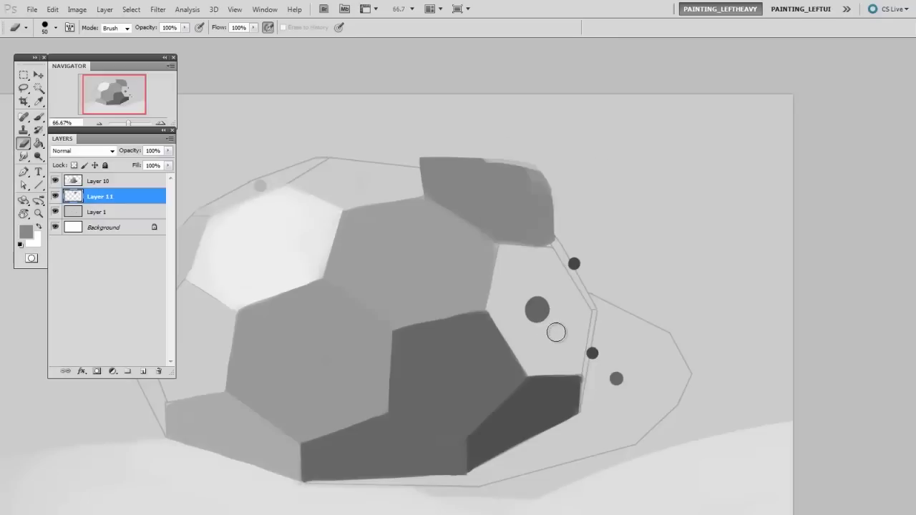
# - Rotate the canvas and erase the remaining spill along the upper-right panel's outer contour
pyautogui.press('r')
pyautogui.moveTo(654, 323)
pyautogui.mouseDown()
pyautogui.moveTo(675, 286)
pyautogui.moveTo(625, 183)
pyautogui.moveTo(530, 150)
pyautogui.moveTo(477, 150)
pyautogui.mouseUp()
pyautogui.moveTo(445, 236); pyautogui.dragTo(544, 199)
pyautogui.press('e')
pyautogui.moveTo(345, 286)
pyautogui.mouseDown()
pyautogui.moveTo(405, 171)
pyautogui.moveTo(431, 184)
pyautogui.moveTo(357, 212)
pyautogui.moveTo(481, 171)
pyautogui.mouseUp()
pyautogui.press('[')
pyautogui.moveTo(407, 193); pyautogui.dragTo(511, 172)
pyautogui.press('[')
pyautogui.press('[')
pyautogui.press('[')
pyautogui.press('[')
pyautogui.press('[')
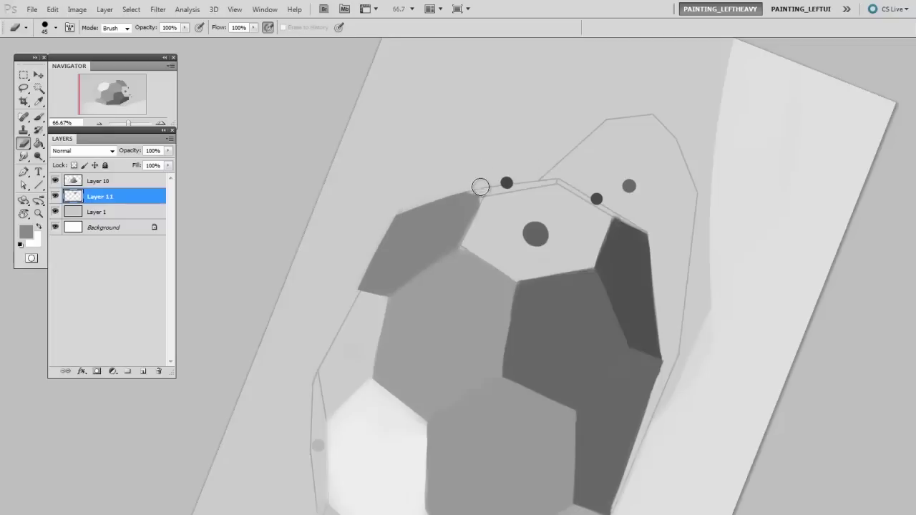
# - Sharpen the upper-right panel's tip beside the dotted pentagon and trim its outer edge with a 25 px eraser
pyautogui.moveTo(479, 221)
pyautogui.mouseDown()
pyautogui.moveTo(452, 247)
pyautogui.moveTo(484, 199)
pyautogui.moveTo(458, 263)
pyautogui.moveTo(476, 185)
pyautogui.moveTo(499, 190)
pyautogui.moveTo(471, 245)
pyautogui.moveTo(490, 191)
pyautogui.moveTo(462, 256)
pyautogui.mouseUp()
pyautogui.press('[')
pyautogui.press('[')
pyautogui.press('b')
pyautogui.press('e')
pyautogui.moveTo(348, 301); pyautogui.dragTo(395, 217)
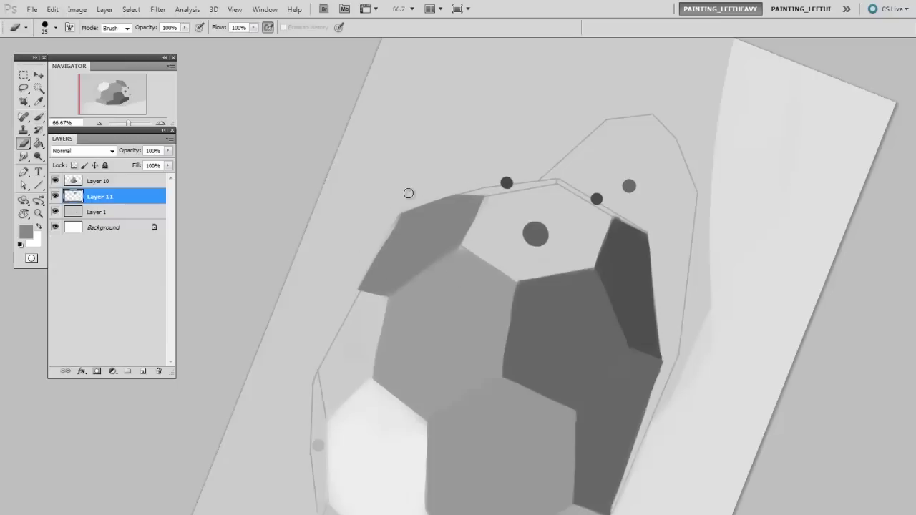
# - Straighten the upper-right panel's outer contour with alternating brush and eraser strokes, and reset the canvas rotation
pyautogui.press('b')
pyautogui.press('e')
pyautogui.moveTo(345, 310); pyautogui.dragTo(374, 251)
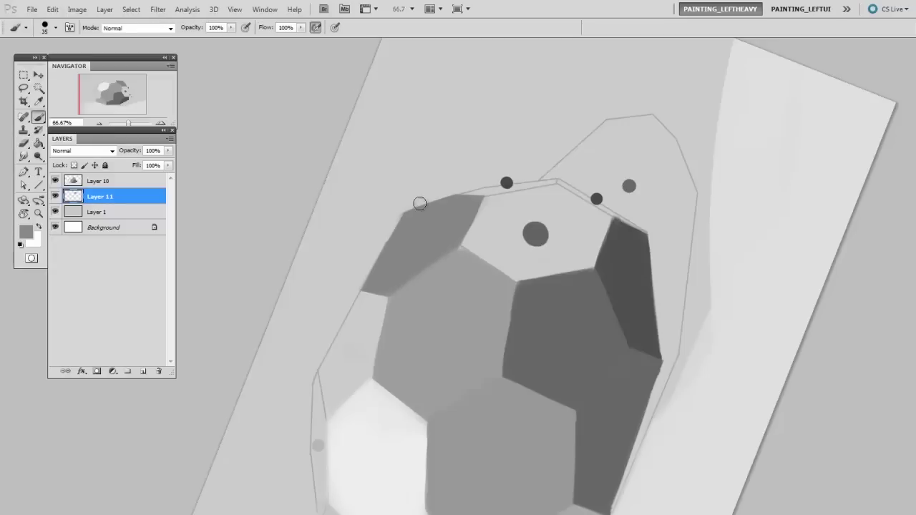
pyautogui.press('e')
pyautogui.moveTo(387, 231); pyautogui.dragTo(413, 192)
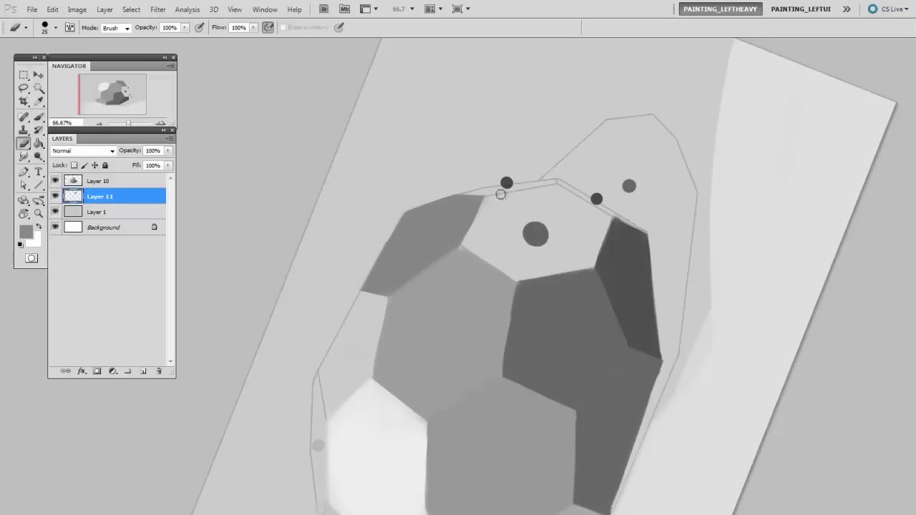
pyautogui.press('Escape')
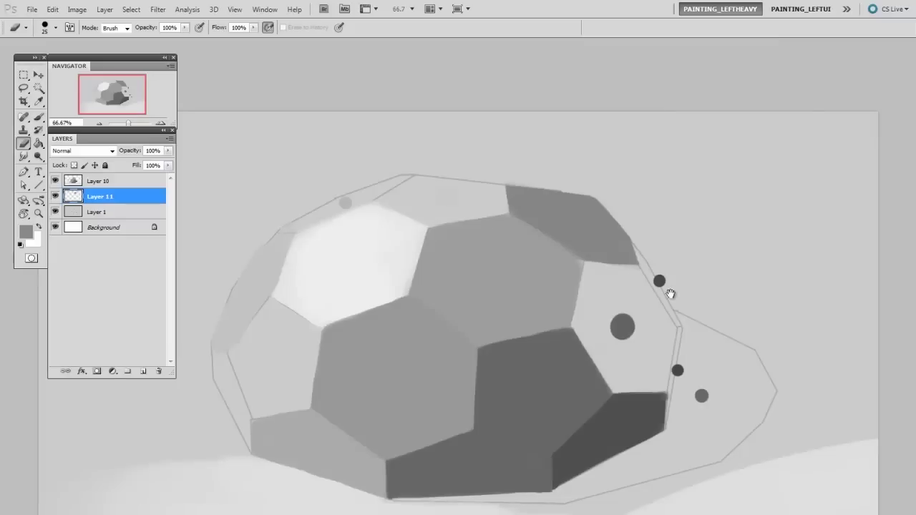
pyautogui.moveTo(686, 313); pyautogui.dragTo(652, 295)
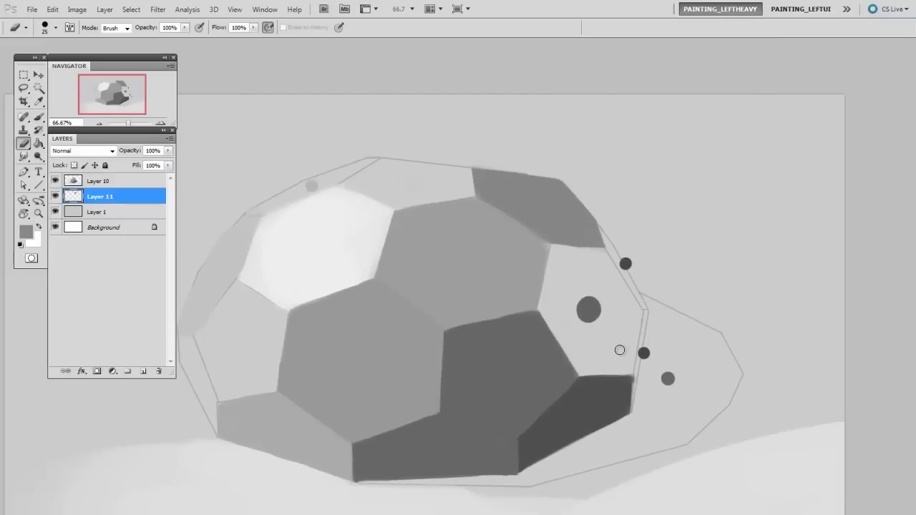
# - Merge Layer 10 down into Layer 11 and add a new empty layer directly above Layer 1
pyautogui.click(127, 188)
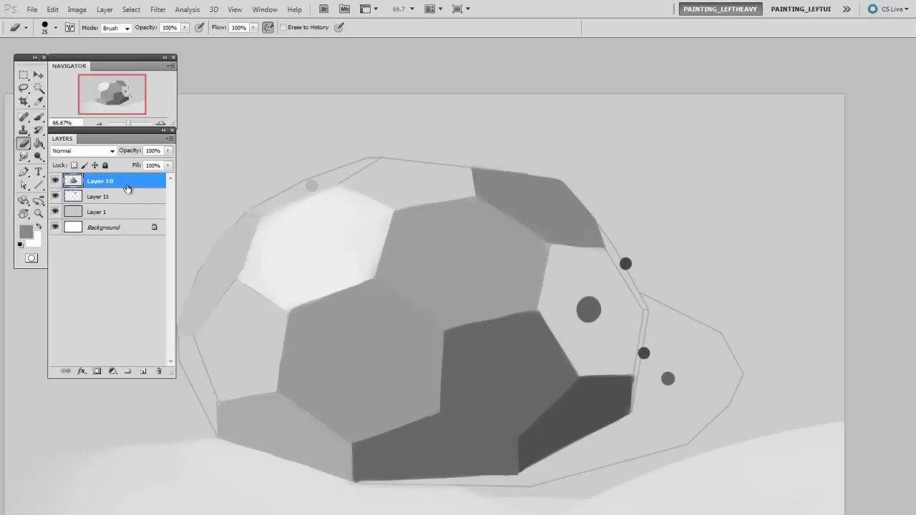
pyautogui.hotkey('ctrl', 'e')
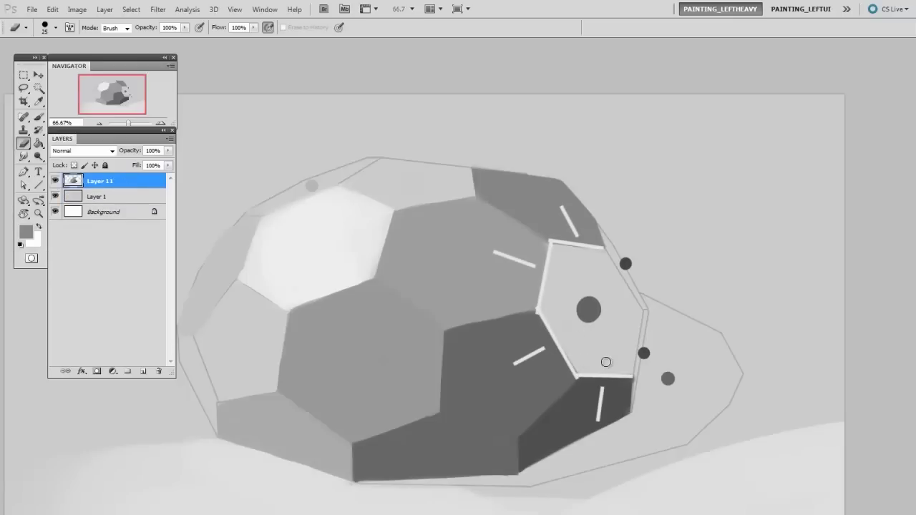
pyautogui.click(127, 196)
pyautogui.hotkey('ctrl', 'shift', 'alt', 'n')
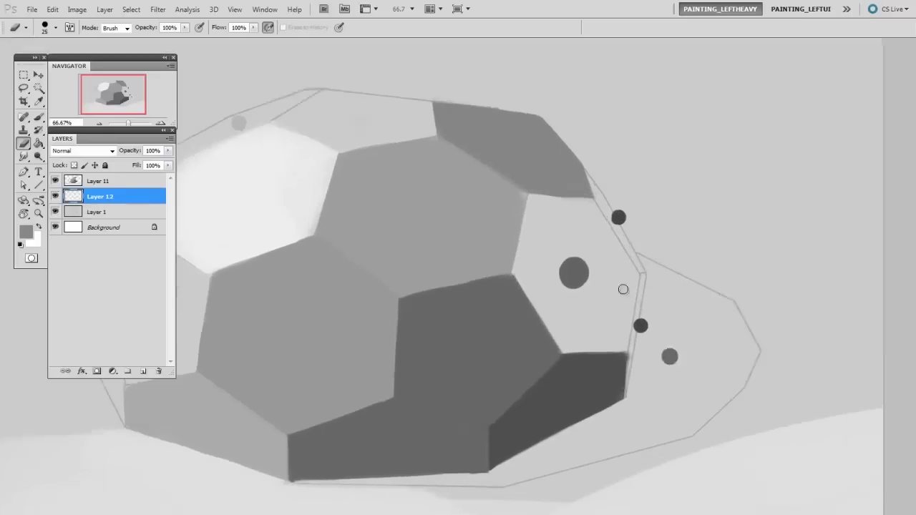
# - Sample the dark grey of the dot in the right-hand pentagon and fill that panel with it on the new layer
pyautogui.moveTo(674, 280); pyautogui.dragTo(639, 290)
pyautogui.press('b')
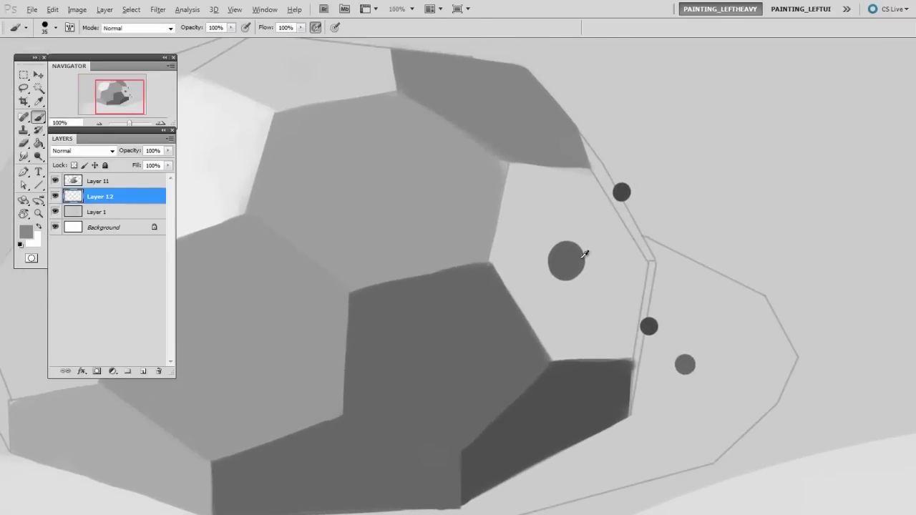
pyautogui.keyDown('alt'); pyautogui.click(574, 252); pyautogui.keyUp('alt')
pyautogui.press(']')
pyautogui.press(']')
pyautogui.press(']')
pyautogui.moveTo(536, 342); pyautogui.dragTo(506, 170)
pyautogui.moveTo(511, 243)
pyautogui.mouseDown()
pyautogui.moveTo(509, 153)
pyautogui.moveTo(548, 333)
pyautogui.moveTo(575, 384)
pyautogui.moveTo(570, 313)
pyautogui.mouseUp()
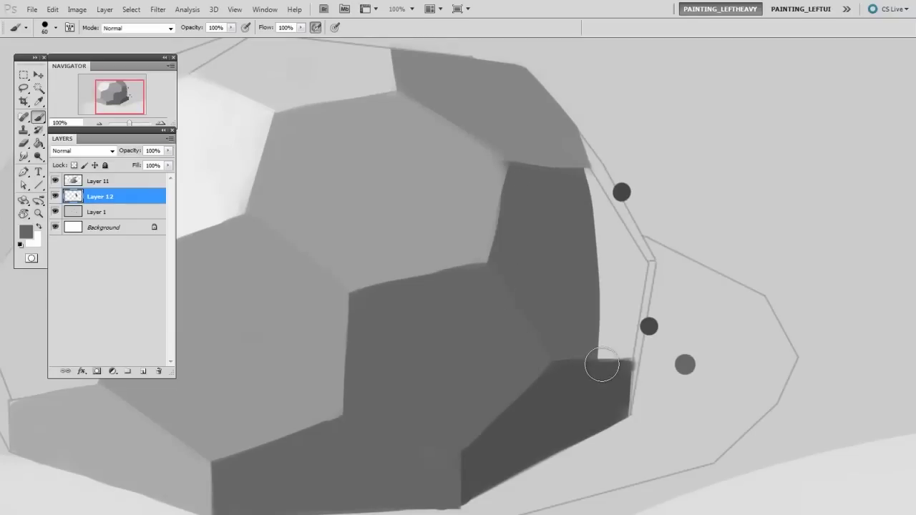
pyautogui.moveTo(601, 364)
pyautogui.mouseDown()
pyautogui.moveTo(593, 391)
pyautogui.moveTo(577, 250)
pyautogui.mouseUp()
pyautogui.moveTo(526, 152)
pyautogui.mouseDown()
pyautogui.moveTo(560, 383)
pyautogui.moveTo(608, 277)
pyautogui.moveTo(571, 163)
pyautogui.moveTo(601, 383)
pyautogui.moveTo(591, 204)
pyautogui.moveTo(628, 320)
pyautogui.moveTo(570, 161)
pyautogui.moveTo(613, 371)
pyautogui.moveTo(649, 254)
pyautogui.moveTo(602, 379)
pyautogui.moveTo(651, 218)
pyautogui.moveTo(614, 374)
pyautogui.moveTo(636, 239)
pyautogui.moveTo(659, 200)
pyautogui.mouseUp()
pyautogui.press(']')
# - Erase the dark grey beyond the right-hand pentagon's outline and repaint its outer edge up to the line
pyautogui.press('e')
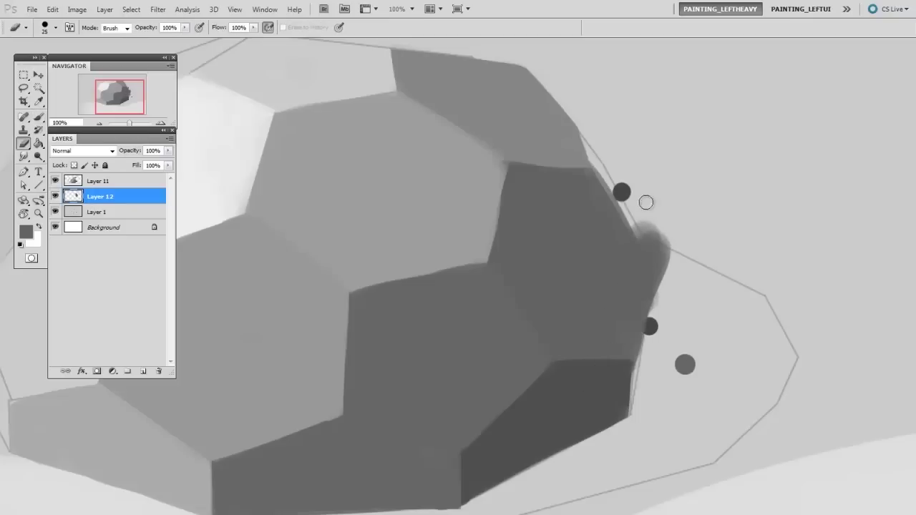
pyautogui.moveTo(650, 241)
pyautogui.mouseDown()
pyautogui.moveTo(618, 159)
pyautogui.moveTo(687, 329)
pyautogui.moveTo(665, 233)
pyautogui.moveTo(648, 352)
pyautogui.mouseUp()
pyautogui.press('b')
pyautogui.press('[')
pyautogui.press('[')
pyautogui.press('[')
pyautogui.moveTo(611, 223); pyautogui.dragTo(652, 312)
# - Clean up the right-hand pentagon's outer corner and lower-right edge with alternating eraser and brush strokes
pyautogui.press('e')
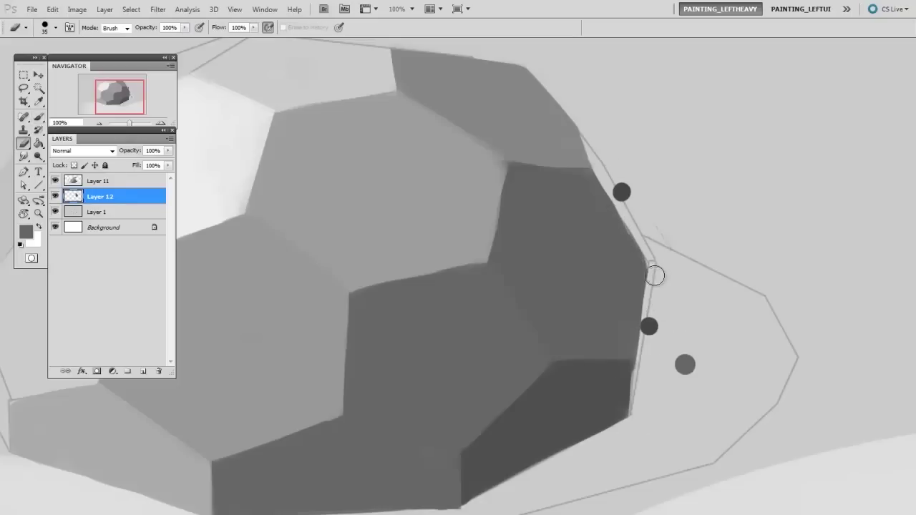
pyautogui.moveTo(654, 274); pyautogui.dragTo(615, 442)
pyautogui.press('b')
pyautogui.moveTo(641, 267)
pyautogui.mouseDown()
pyautogui.moveTo(593, 493)
pyautogui.moveTo(654, 255)
pyautogui.moveTo(606, 439)
pyautogui.moveTo(613, 406)
pyautogui.mouseUp()
pyautogui.press('e')
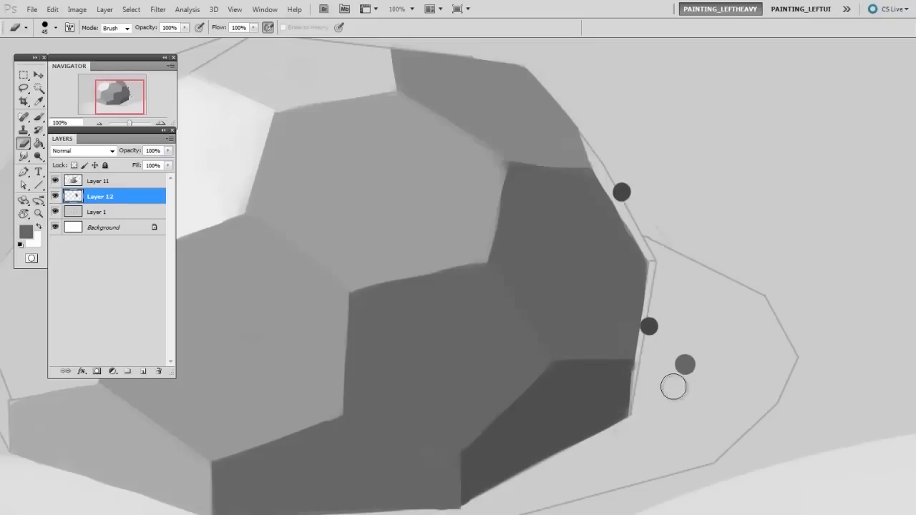
pyautogui.press('b')
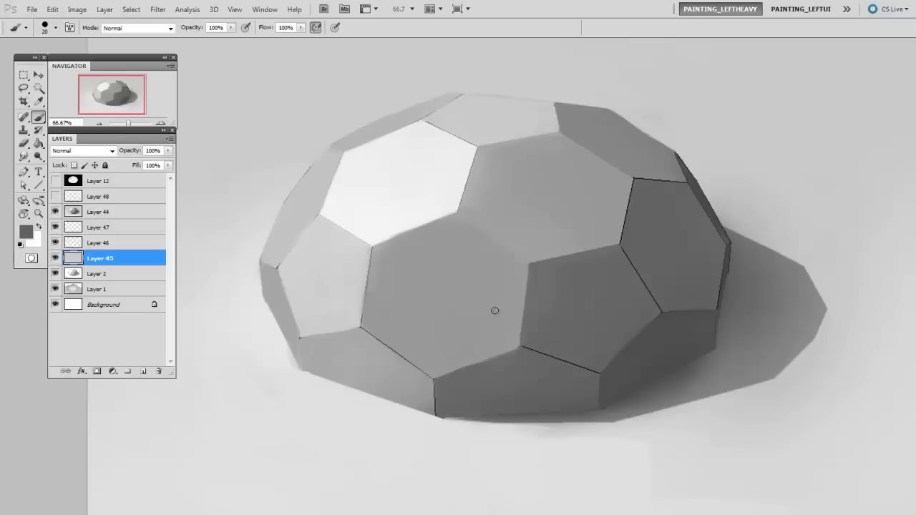
# - Cover the dark seam between the white panel and the upper central grey panel with a straight 10 px light-grey line on Layer 49
pyautogui.hotkey('ctrl', '+')
pyautogui.moveTo(535, 149); pyautogui.dragTo(509, 323)
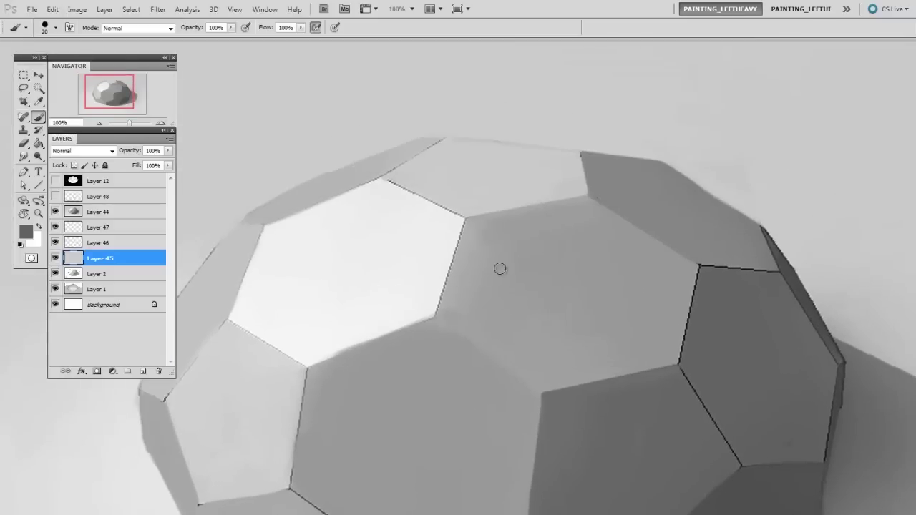
pyautogui.hotkey('ctrl', '+')
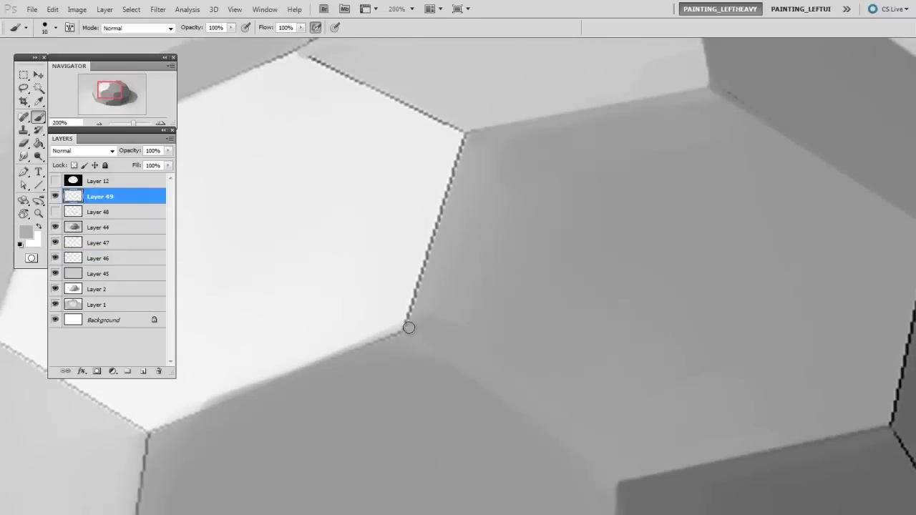
pyautogui.click(408, 322)
pyautogui.keyDown('shift'); pyautogui.click(464, 137); pyautogui.keyUp('shift')
pyautogui.keyDown('shift'); pyautogui.click(407, 332); pyautogui.keyUp('shift')
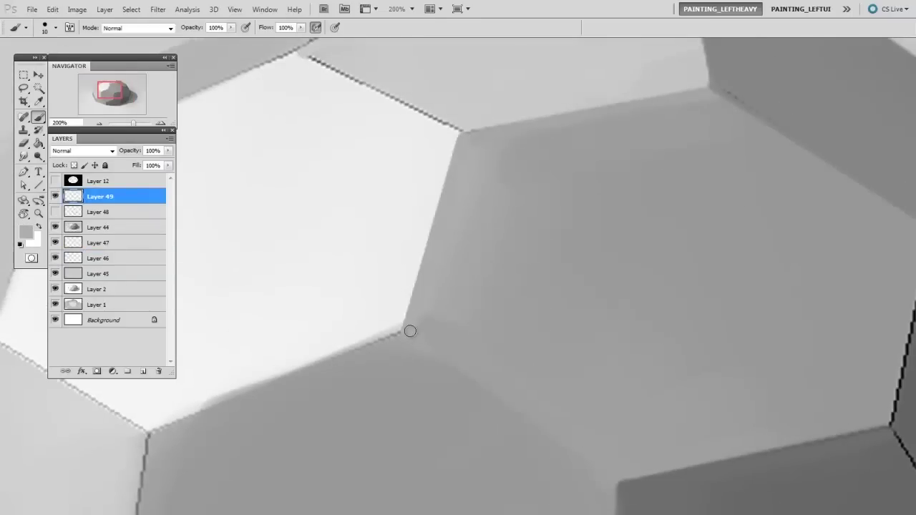
# - Choose the soft round brush at 40 px and set the foreground colour to light grey #cacaca
pyautogui.press(']')
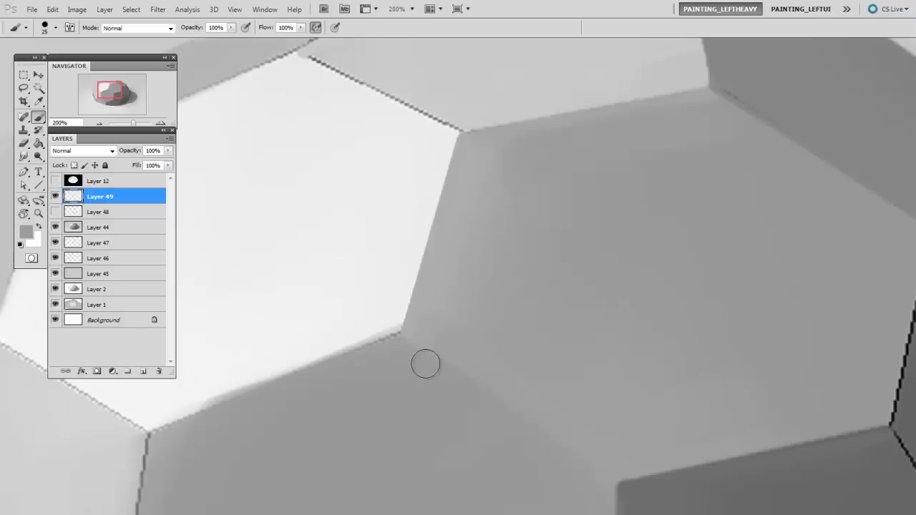
pyautogui.moveTo(676, 267)
pyautogui.mouseDown()
pyautogui.moveTo(544, 281)
pyautogui.moveTo(490, 370)
pyautogui.mouseUp()
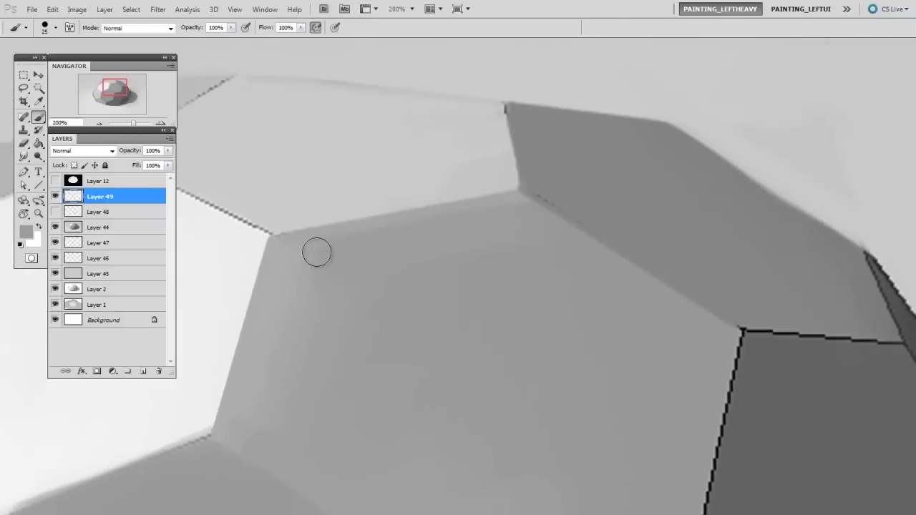
pyautogui.moveTo(586, 353); pyautogui.dragTo(528, 221)
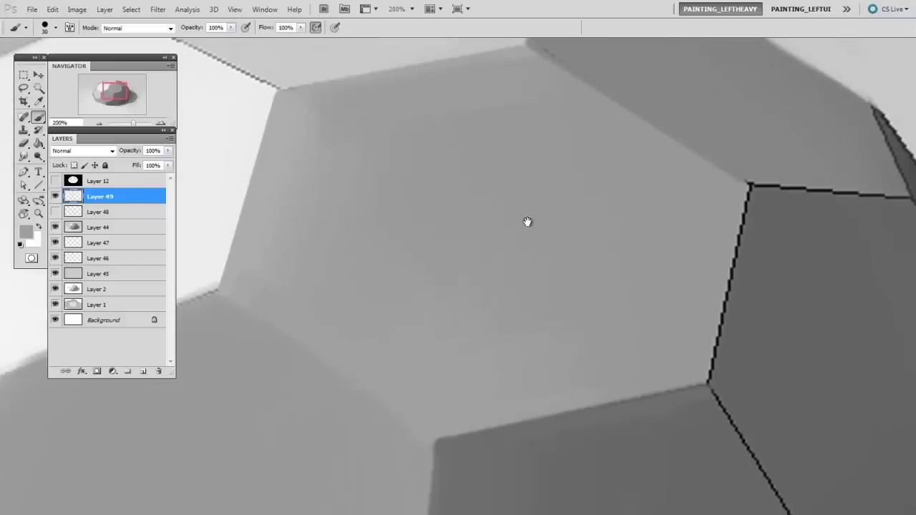
pyautogui.moveTo(467, 355); pyautogui.dragTo(610, 356)
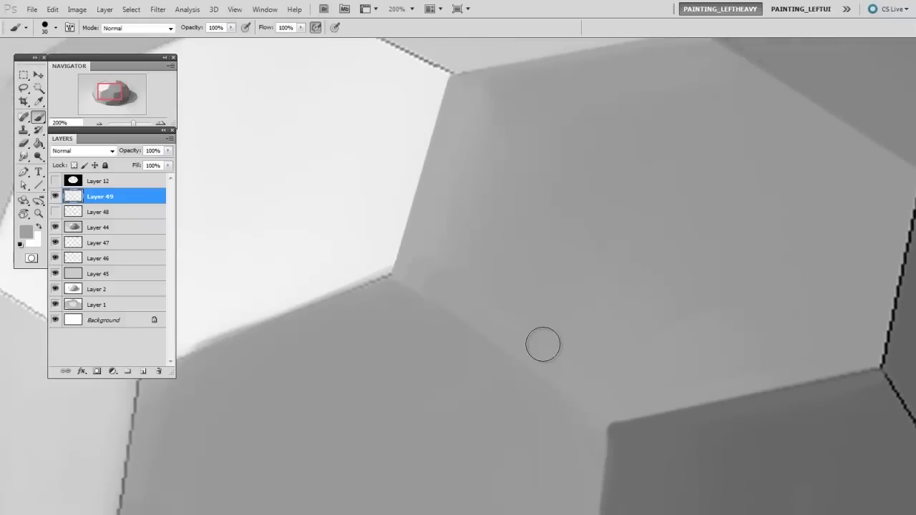
pyautogui.rightClick(501, 327)
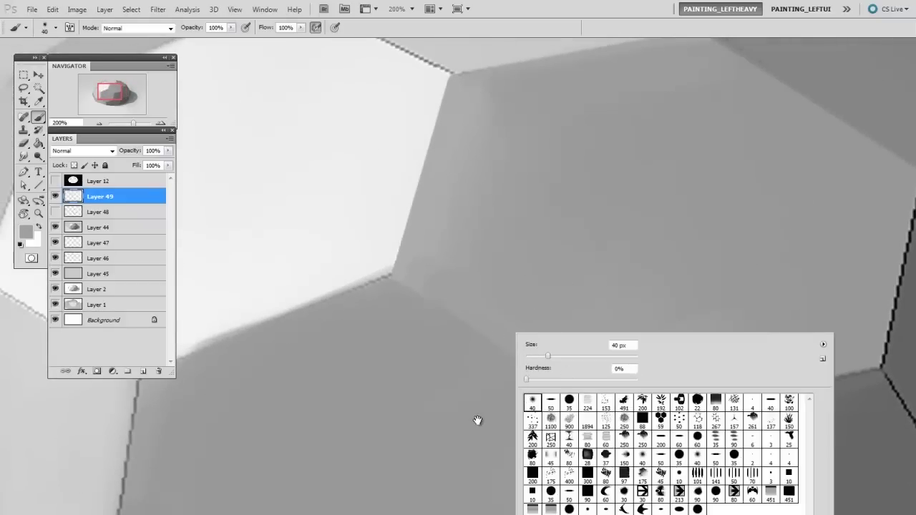
pyautogui.moveTo(478, 420); pyautogui.dragTo(480, 419)
pyautogui.press('n')
pyautogui.click(471, 333)
pyautogui.click(629, 348)
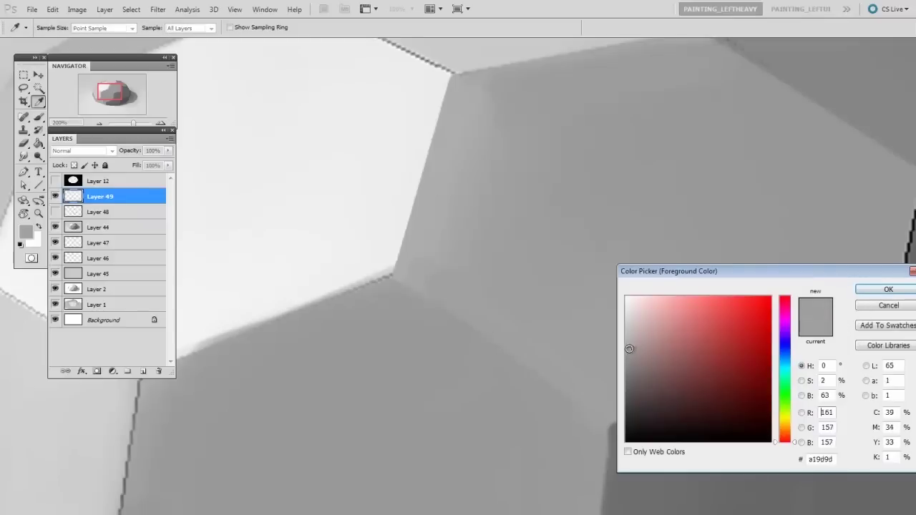
pyautogui.moveTo(629, 349); pyautogui.dragTo(626, 334)
pyautogui.click(625, 326)
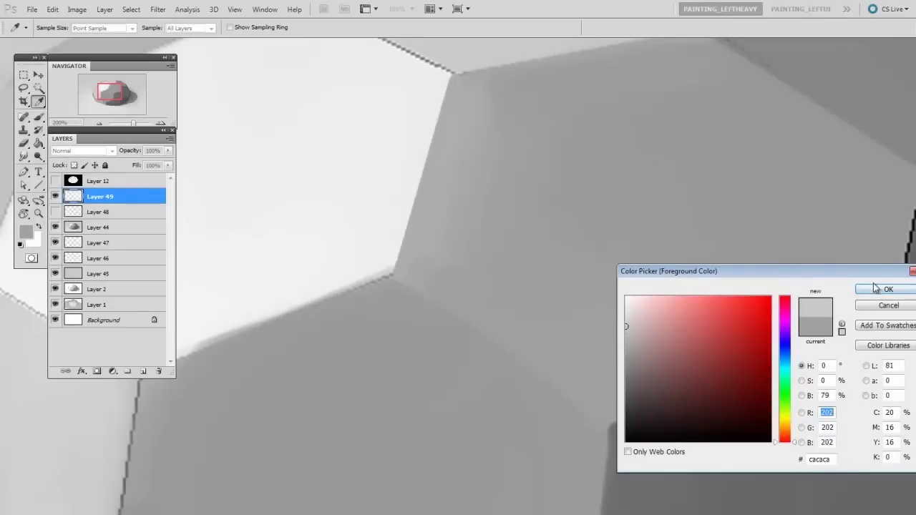
pyautogui.click(875, 289)
# - Draw a straight 15 px light-grey highlight along the seam between the two central grey panels
pyautogui.rightClick(431, 294)
pyautogui.click(404, 380)
pyautogui.press('[')
pyautogui.press('[')
pyautogui.press('[')
pyautogui.press('[')
pyautogui.press('[')
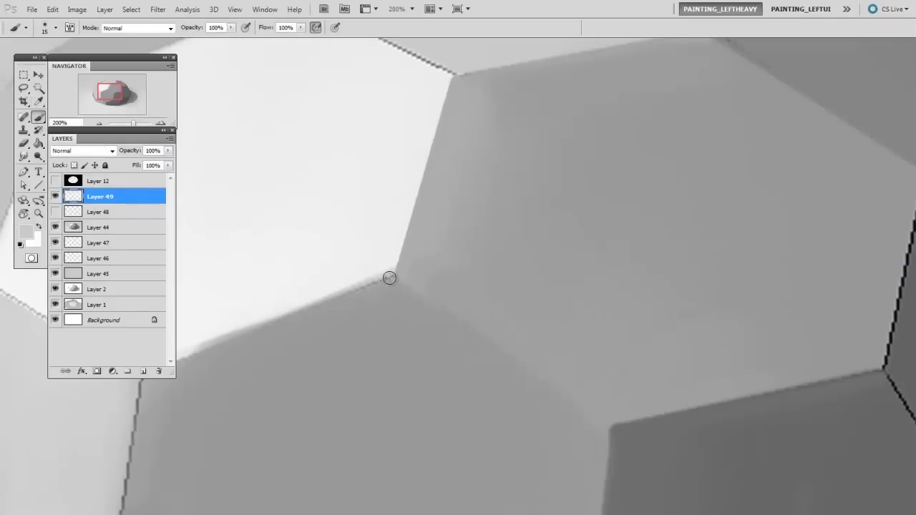
pyautogui.click(396, 279)
pyautogui.keyDown('shift'); pyautogui.click(613, 430); pyautogui.keyUp('shift')
# - Soften the highlight between the two central grey panels with a large soft round eraser
pyautogui.press('e')
pyautogui.rightClick(548, 376)
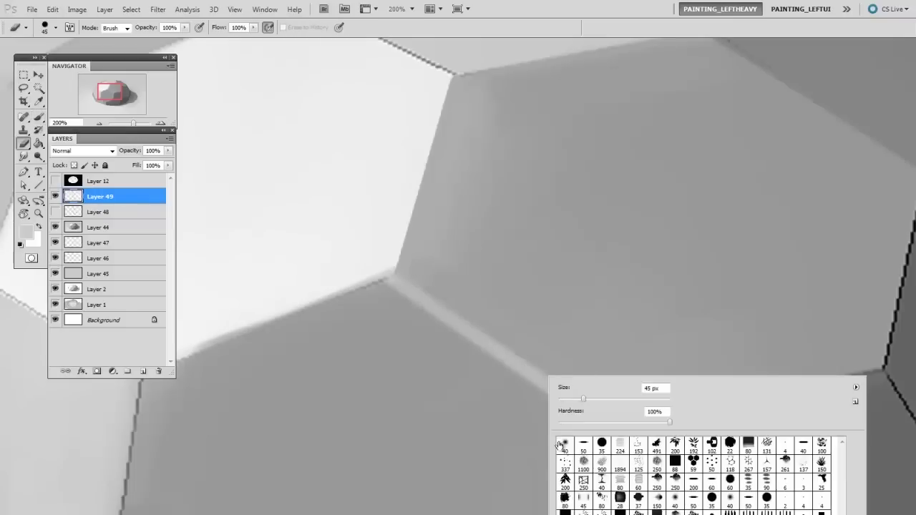
pyautogui.doubleClick(558, 444)
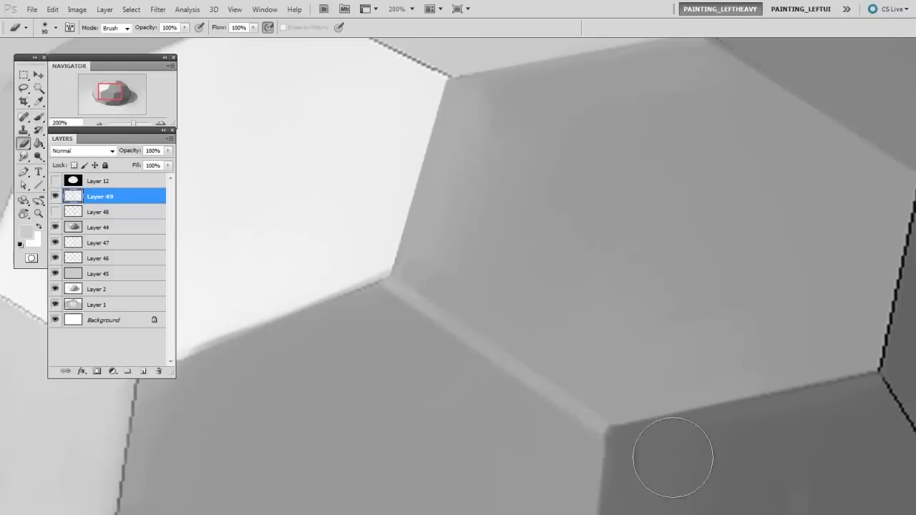
pyautogui.press('[')
pyautogui.press('[')
pyautogui.press(']')
pyautogui.hotkey('ctrl', '-')
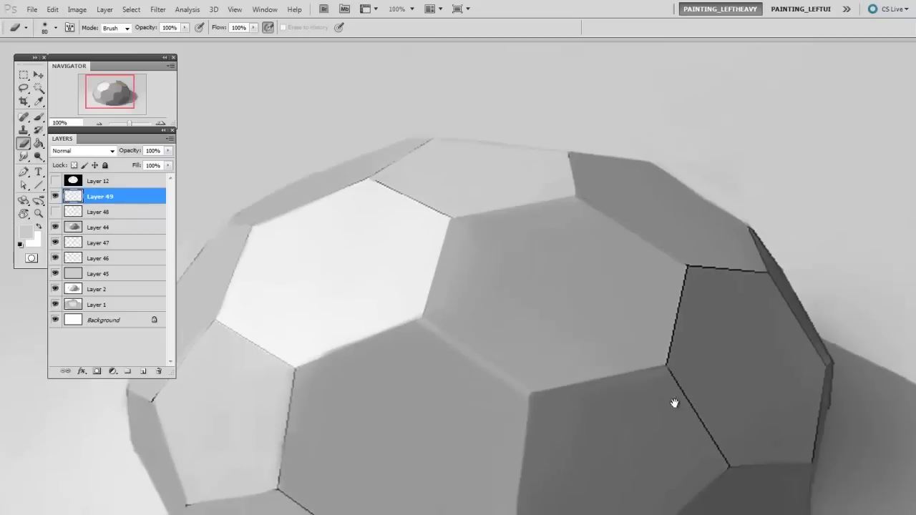
pyautogui.moveTo(674, 403); pyautogui.dragTo(615, 339)
pyautogui.press('b')
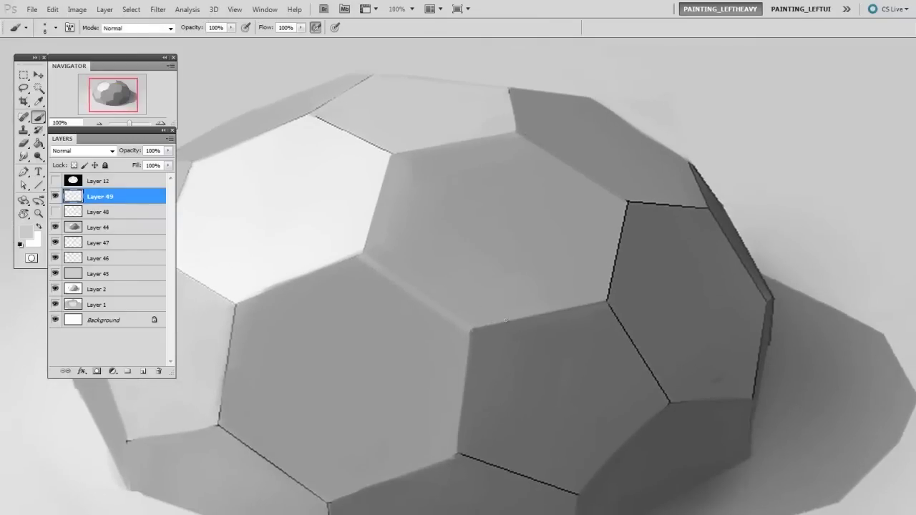